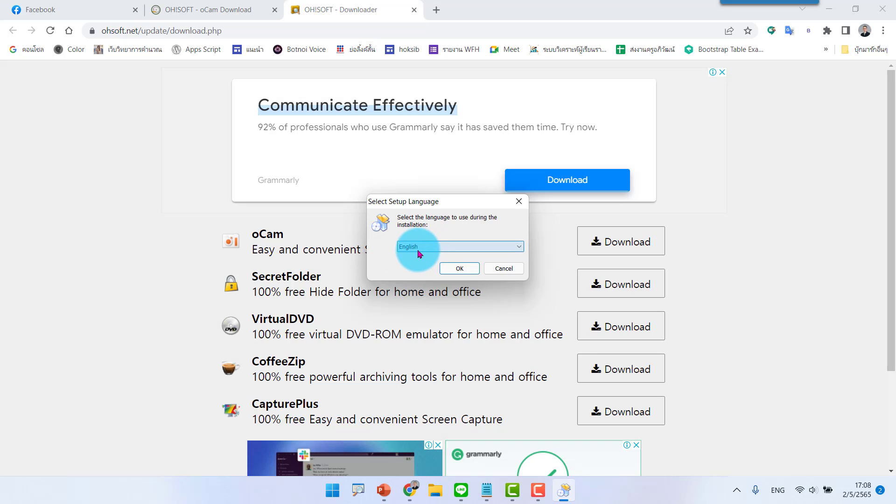
Install oCam with English as the setup language, accepting the license agreement.
{"action": "left_click", "coordinate": [459, 268]}
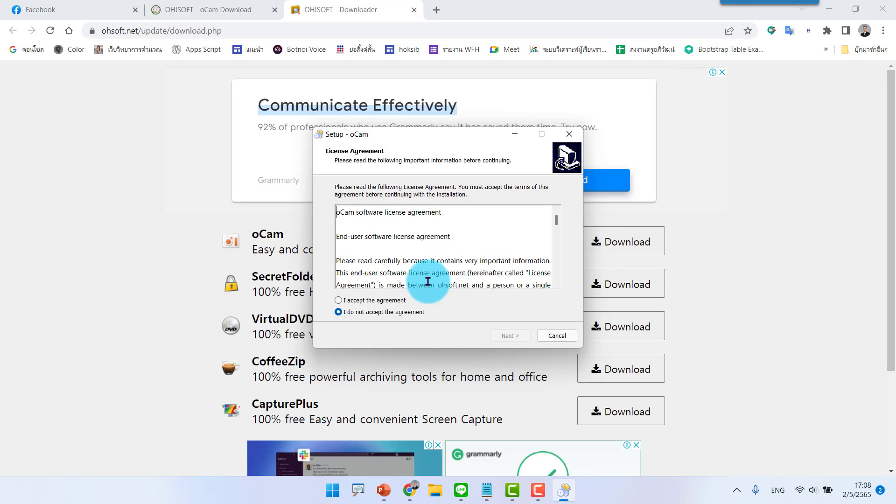
{"action": "left_click", "coordinate": [357, 301]}
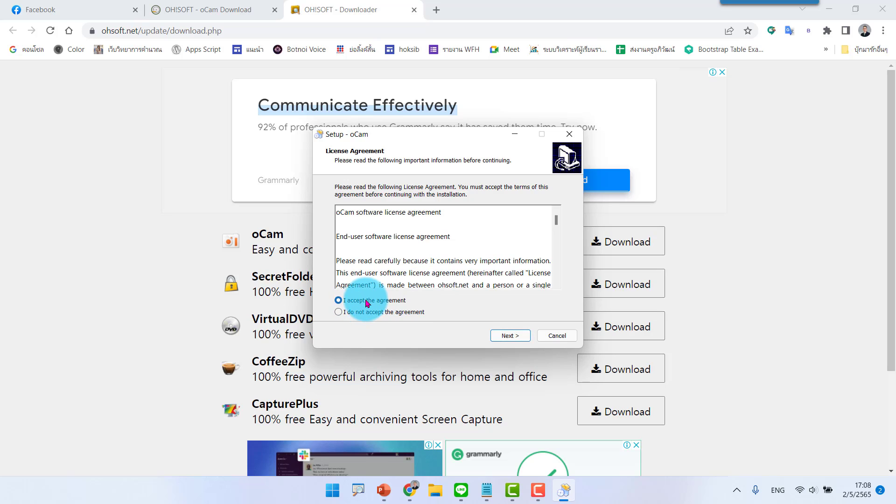
{"action": "left_click", "coordinate": [506, 336]}
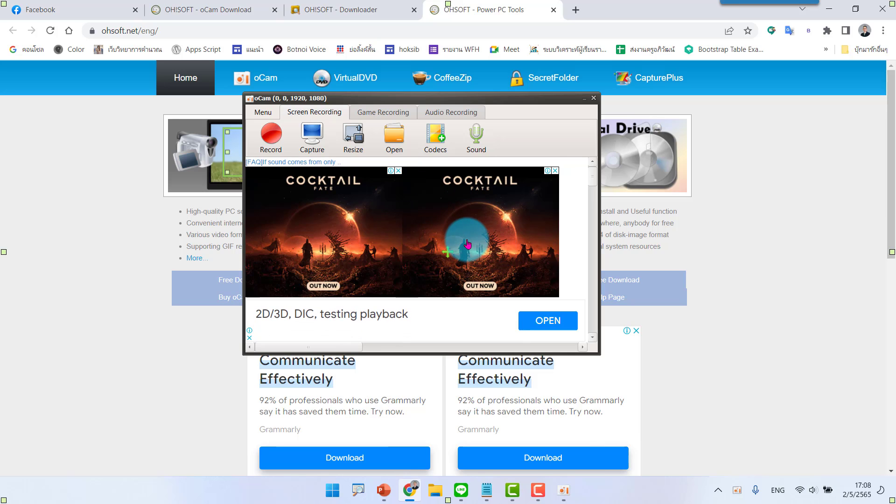
Place oCam over a blank browser page and examine its Audio Recording and Game Recording modes, dismissing the game manual offer and returning to Screen Recording.
{"action": "left_click", "coordinate": [577, 10]}
{"action": "left_click_drag", "start_coordinate": [510, 97], "coordinate": [535, 139]}
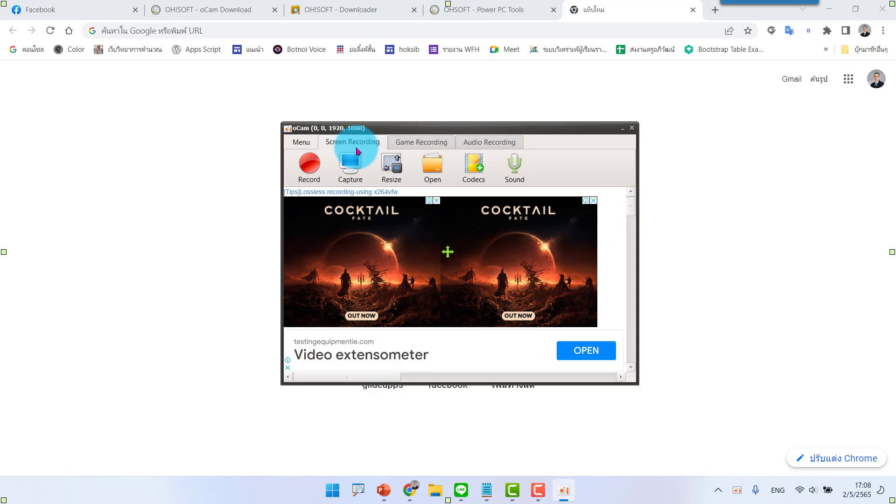
{"action": "left_click", "coordinate": [496, 144]}
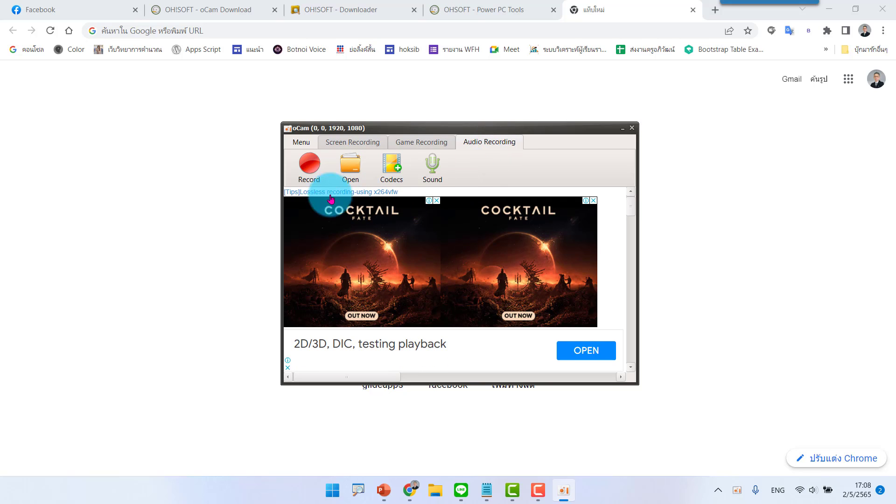
{"action": "left_click", "coordinate": [441, 142]}
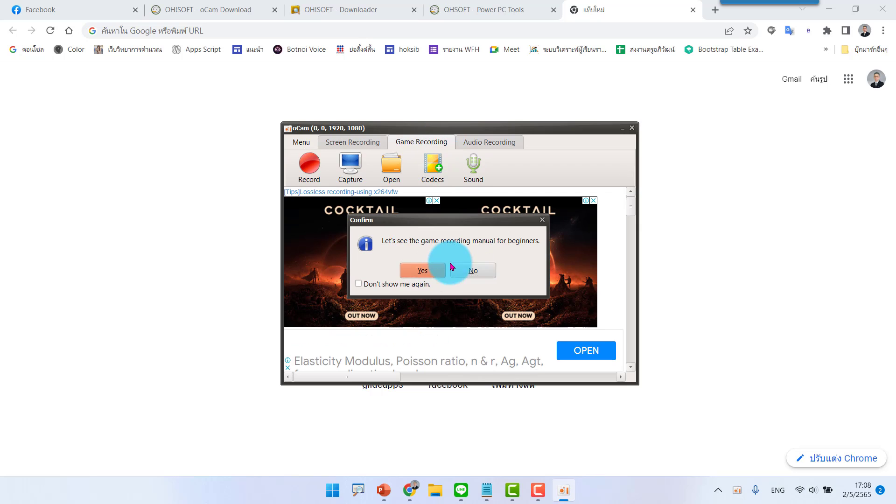
{"action": "left_click", "coordinate": [542, 221]}
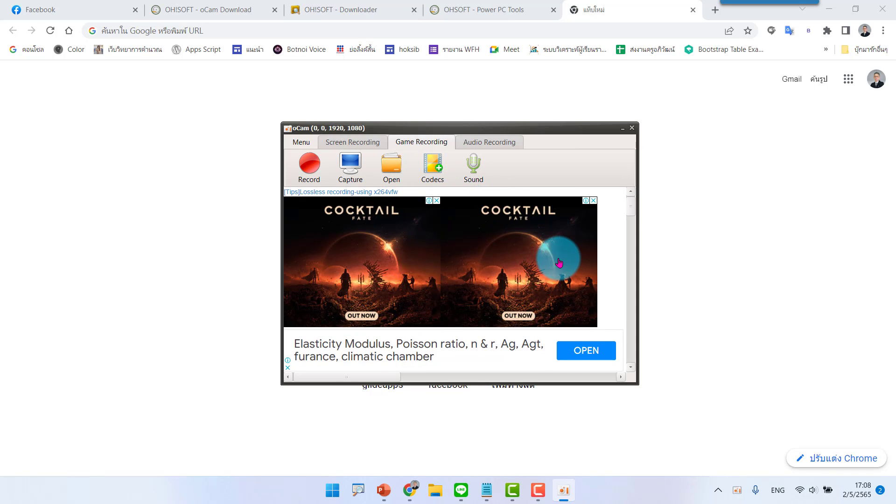
{"action": "left_click", "coordinate": [368, 143]}
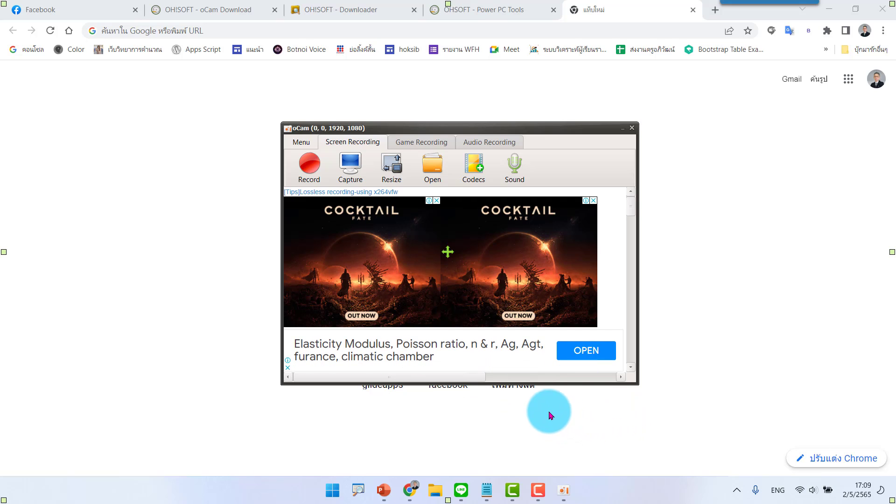
Open oCam's options and examine the General, Game, Resize and Recording area settings for recording.
{"action": "left_click", "coordinate": [307, 146]}
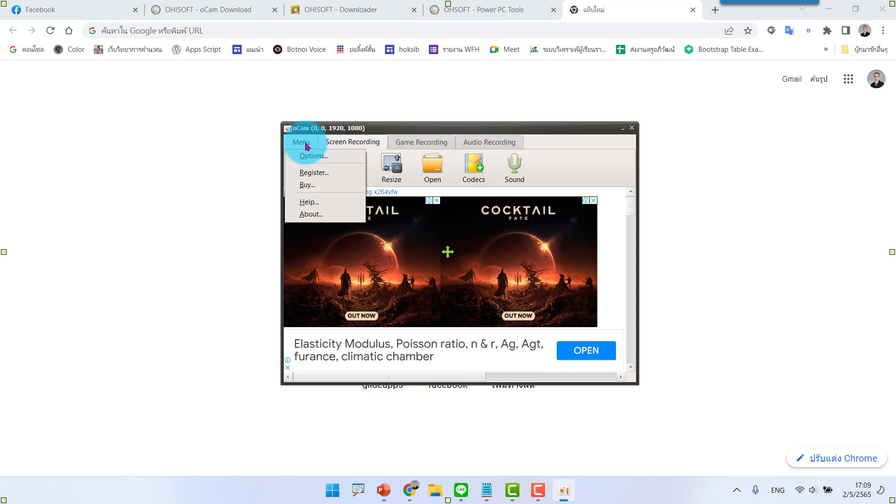
{"action": "left_click", "coordinate": [327, 159]}
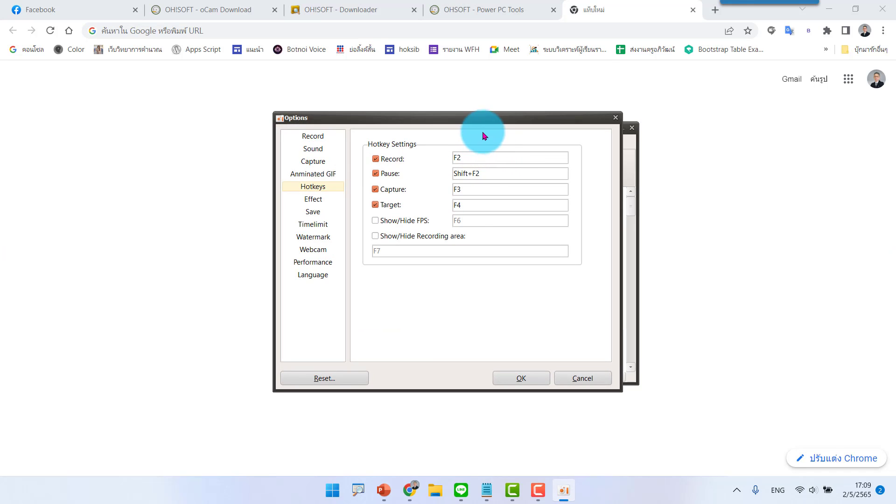
{"action": "left_click_drag", "start_coordinate": [480, 121], "coordinate": [515, 126]}
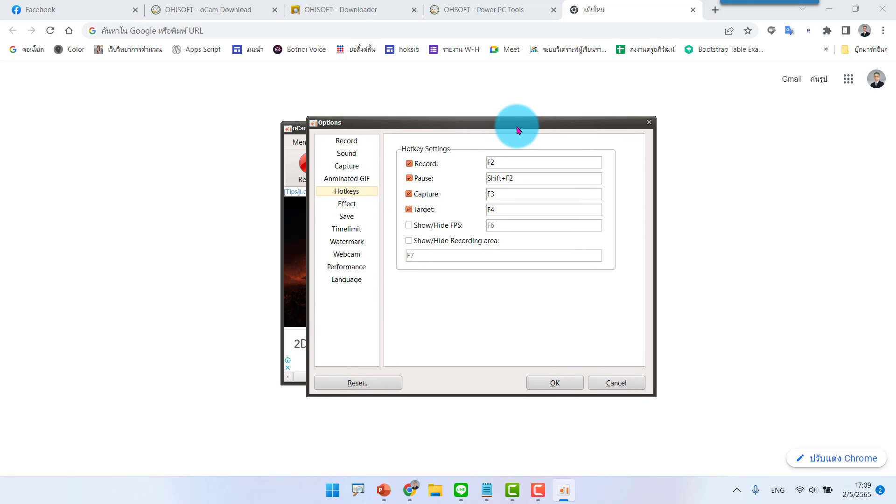
{"action": "left_click", "coordinate": [347, 142]}
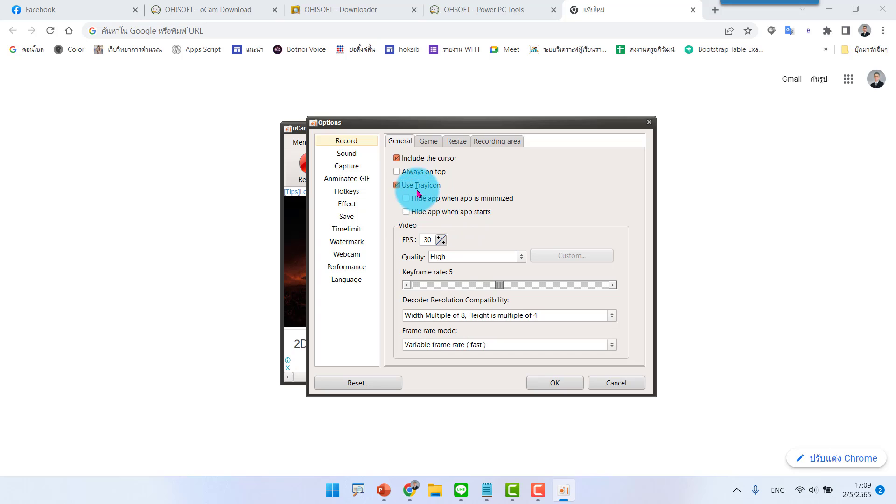
{"action": "left_click", "coordinate": [429, 145]}
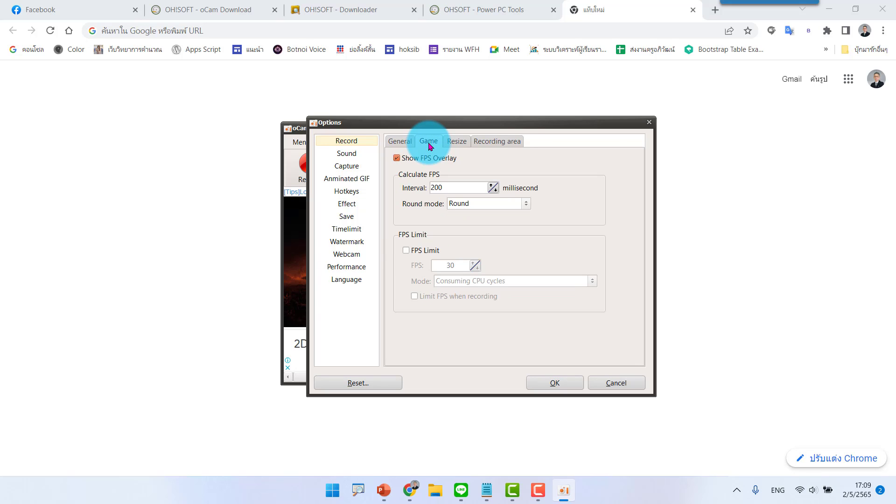
{"action": "left_click", "coordinate": [458, 142]}
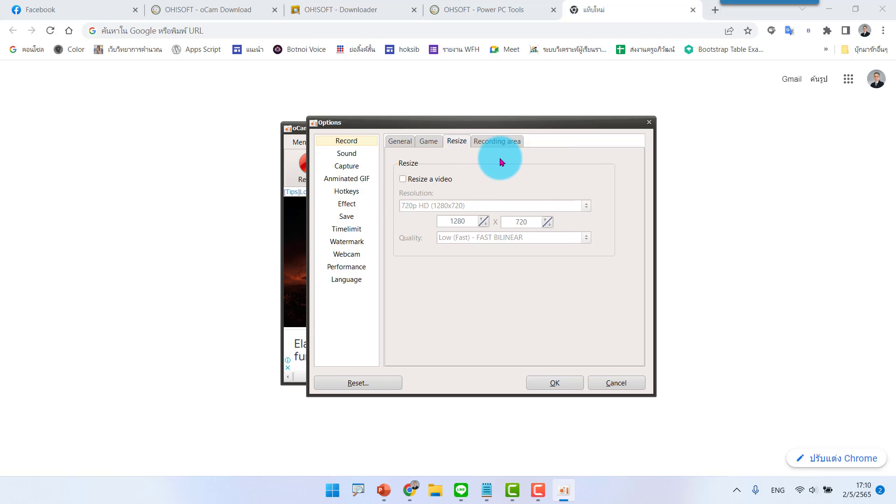
{"action": "left_click", "coordinate": [501, 141]}
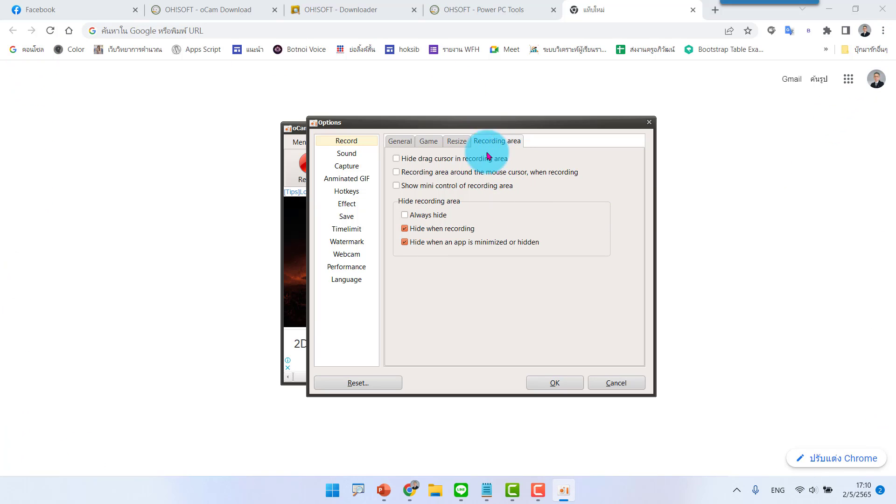
Examine the microphone input source choices and the Capture, animated GIF and hotkey settings.
{"action": "left_click", "coordinate": [350, 157]}
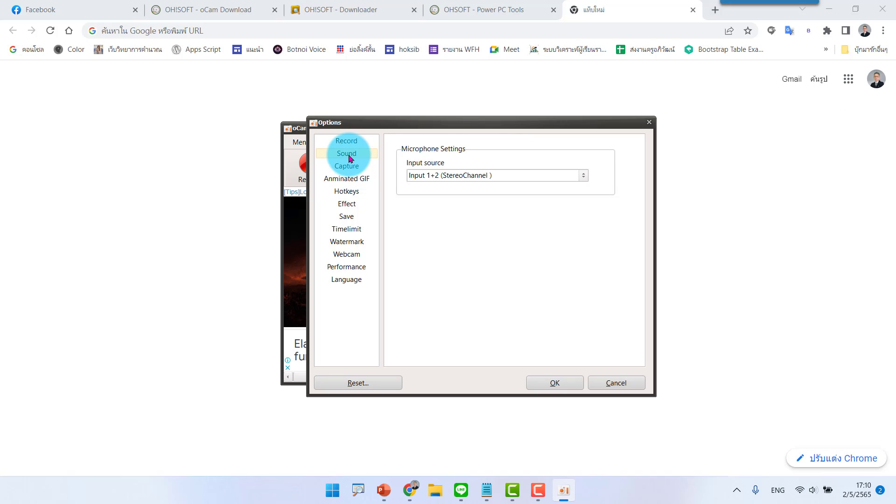
{"action": "left_click", "coordinate": [507, 179]}
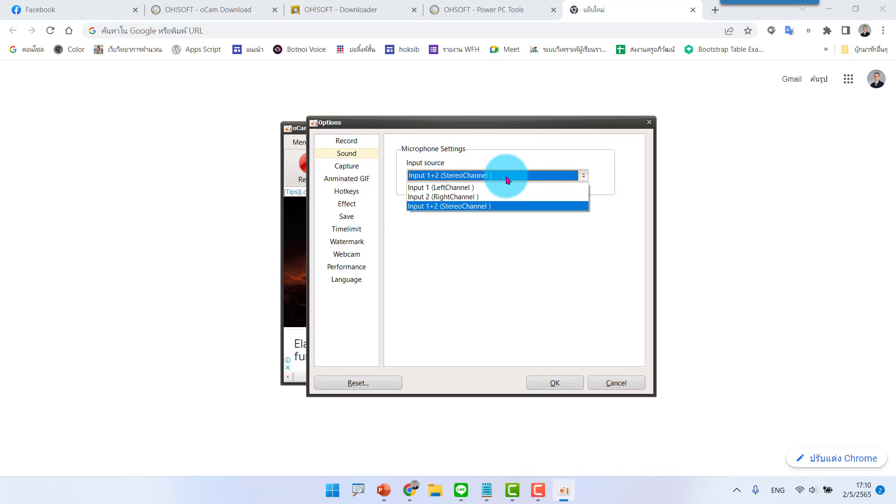
{"action": "left_click", "coordinate": [507, 179]}
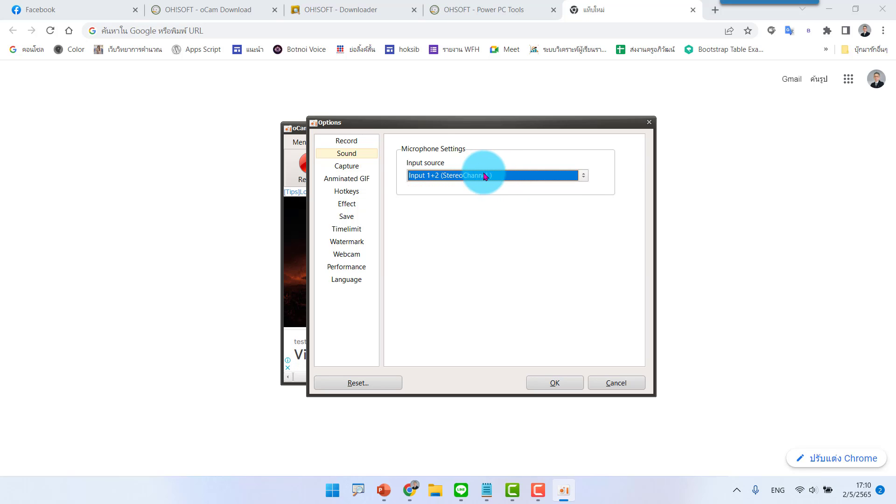
{"action": "left_click", "coordinate": [344, 169]}
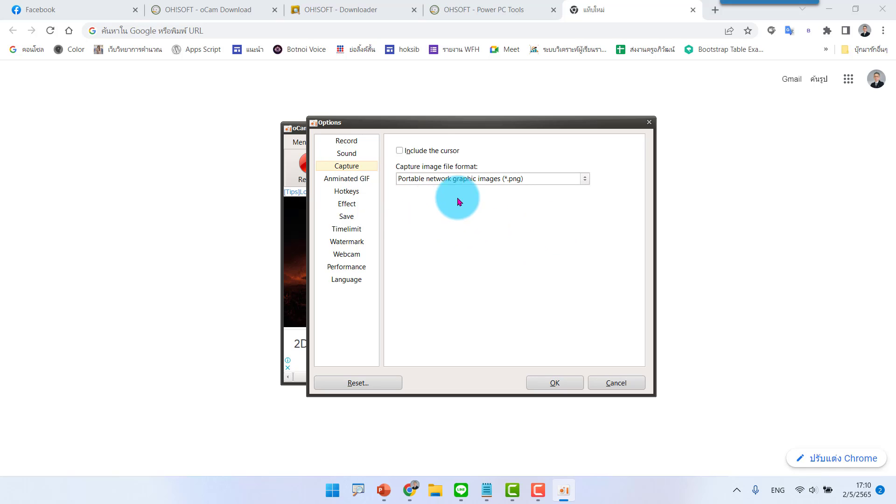
{"action": "left_click", "coordinate": [362, 182]}
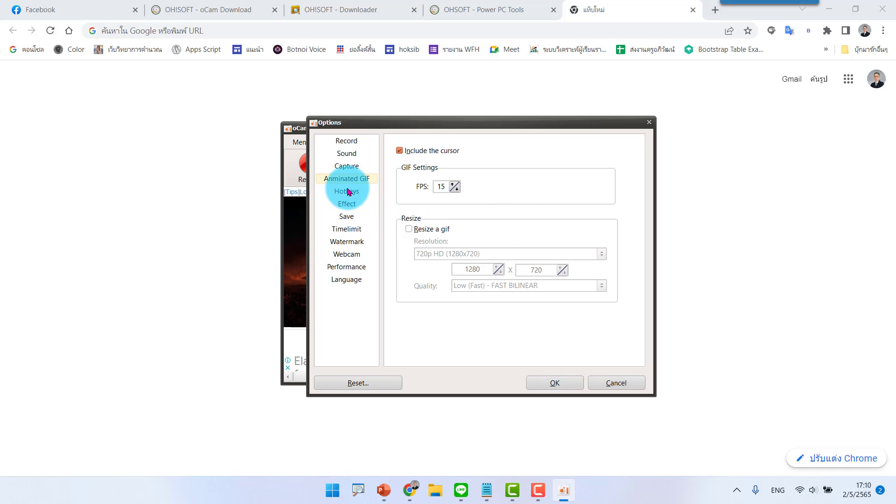
{"action": "left_click", "coordinate": [347, 194]}
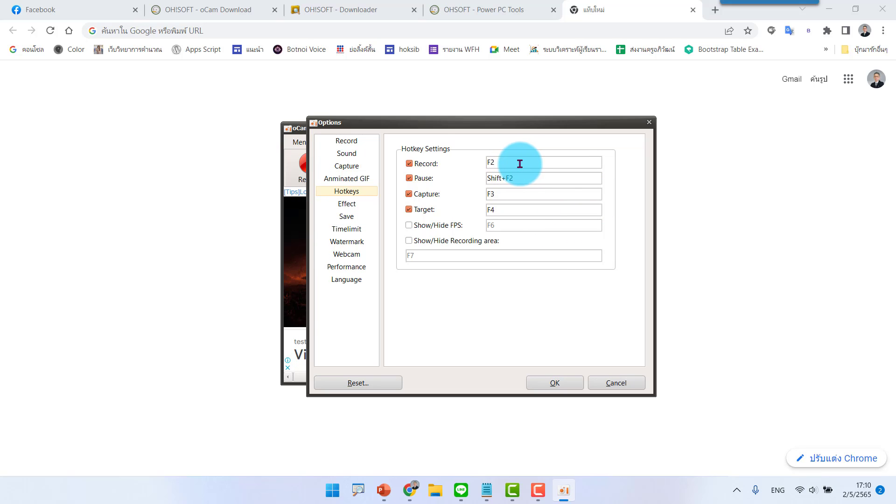
Switch the mouse cursor highlight effect off and back on, and enable the mouse right click and left click effects.
{"action": "left_click", "coordinate": [348, 206]}
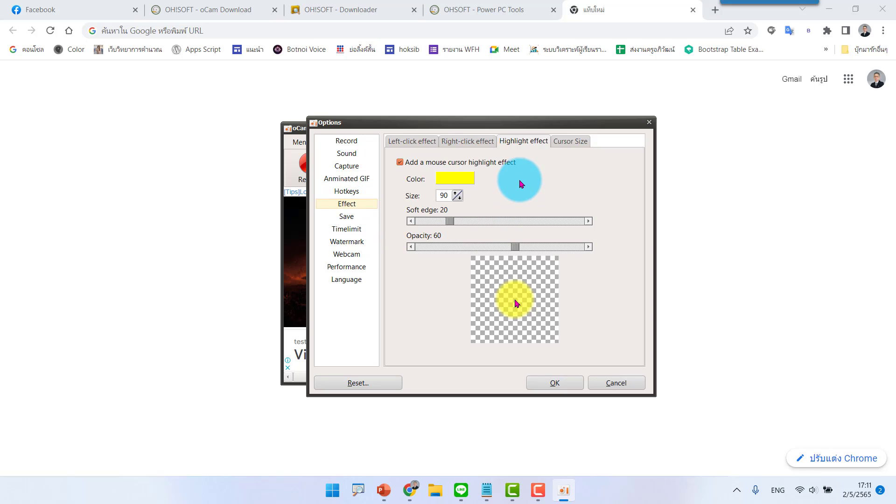
{"action": "left_click", "coordinate": [400, 163]}
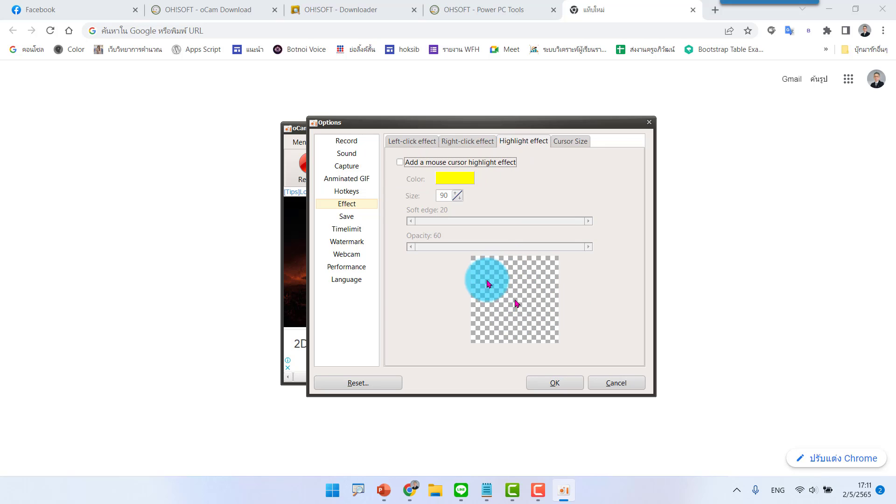
{"action": "left_click", "coordinate": [400, 163]}
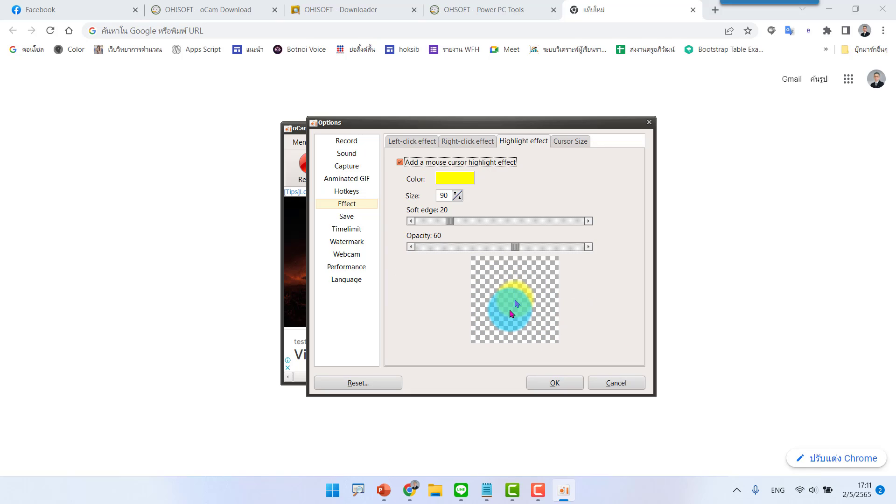
{"action": "left_click", "coordinate": [469, 141]}
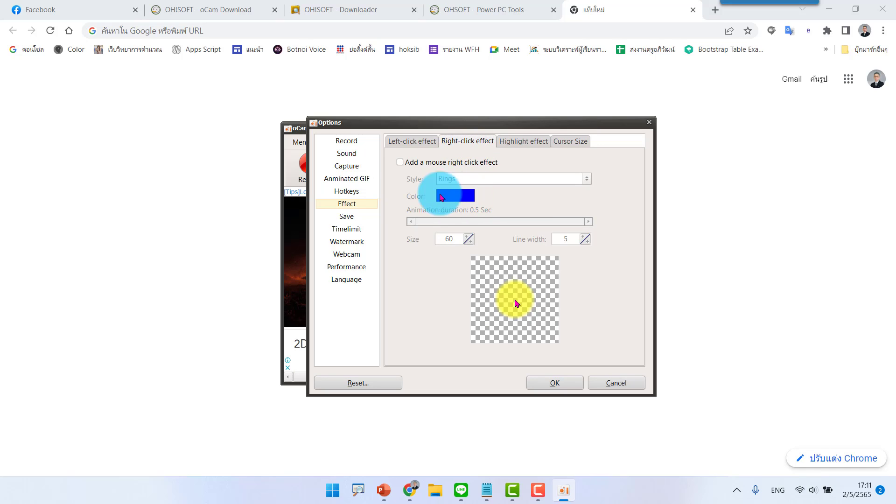
{"action": "left_click", "coordinate": [400, 162]}
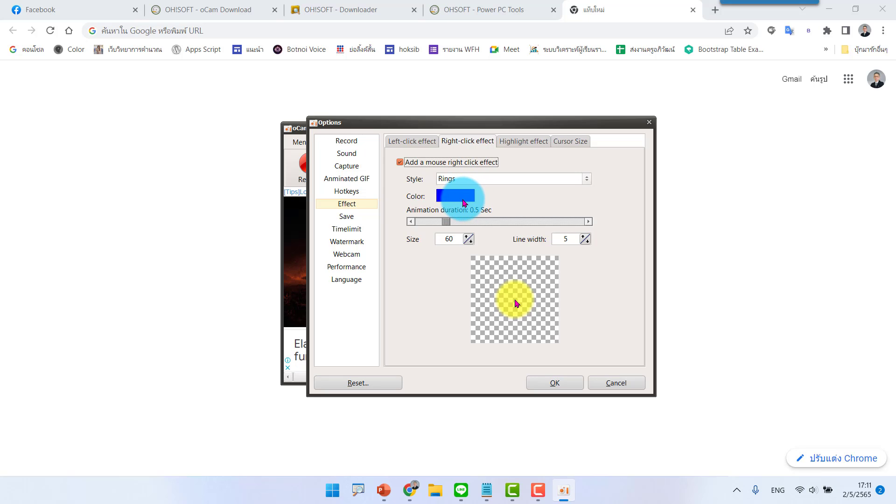
{"action": "left_click", "coordinate": [411, 142]}
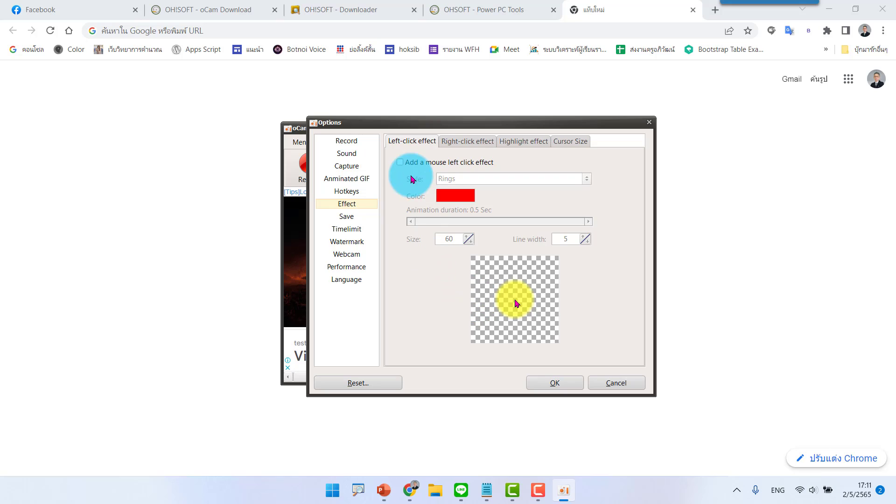
{"action": "left_click", "coordinate": [400, 162]}
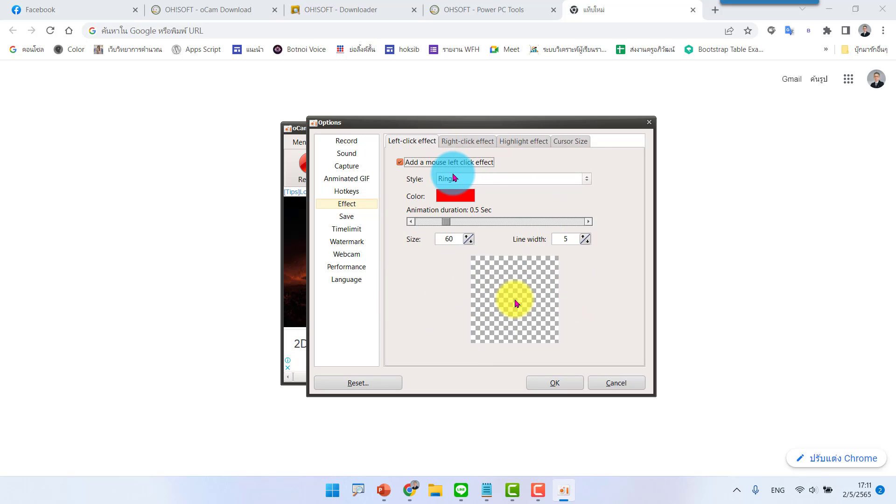
Examine the output path and file name settings, the recording time limit and the watermark options.
{"action": "left_click", "coordinate": [347, 218]}
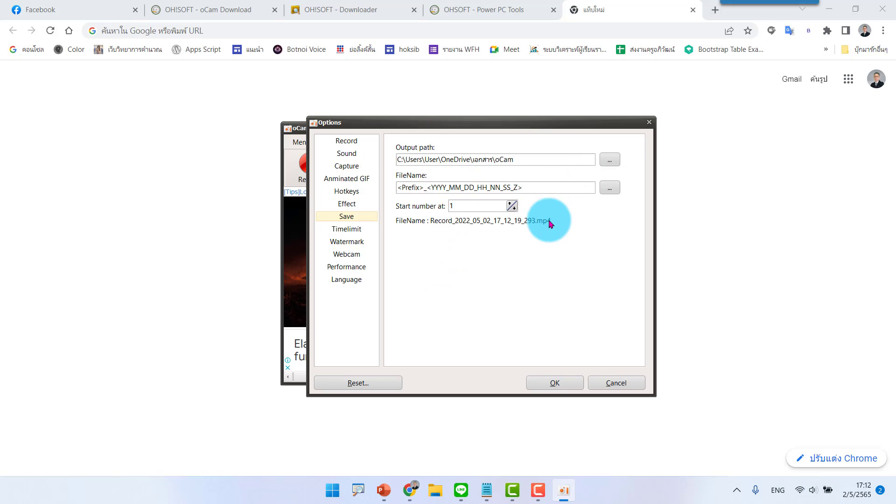
{"action": "left_click", "coordinate": [354, 231]}
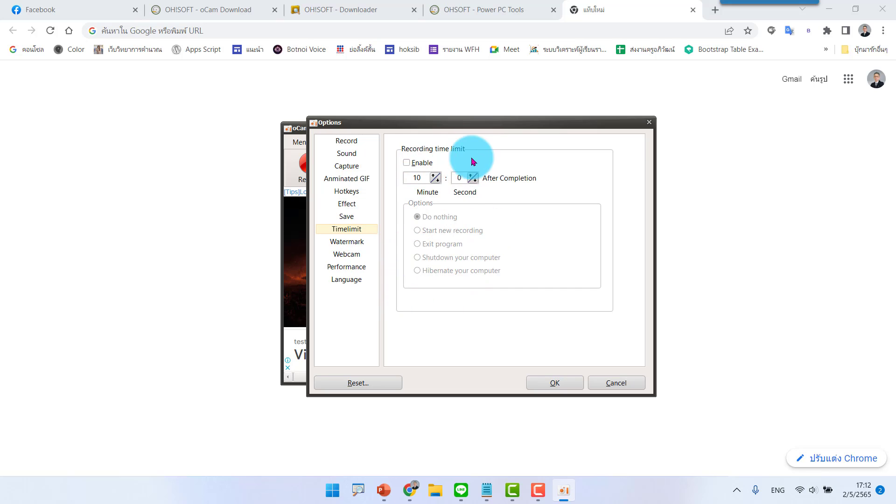
{"action": "left_click", "coordinate": [350, 241]}
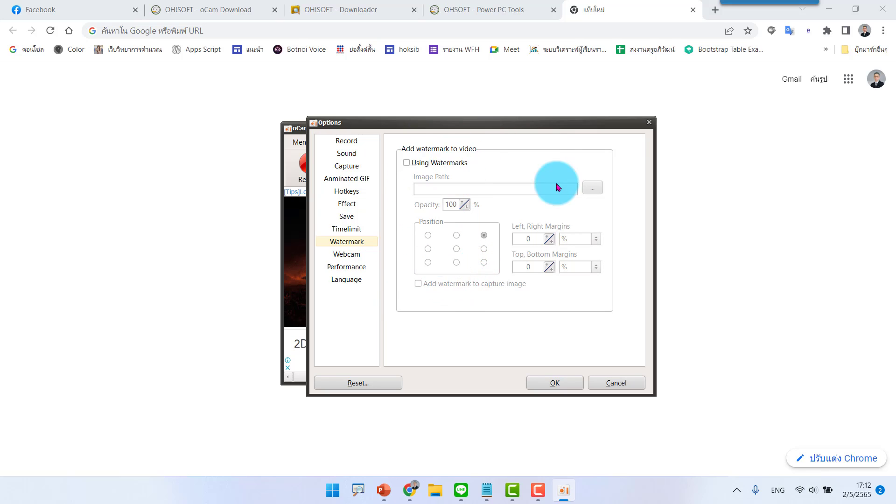
Choose Logitech HD Webcam C310 as the camera for the webcam overlay on the video.
{"action": "left_click", "coordinate": [355, 255]}
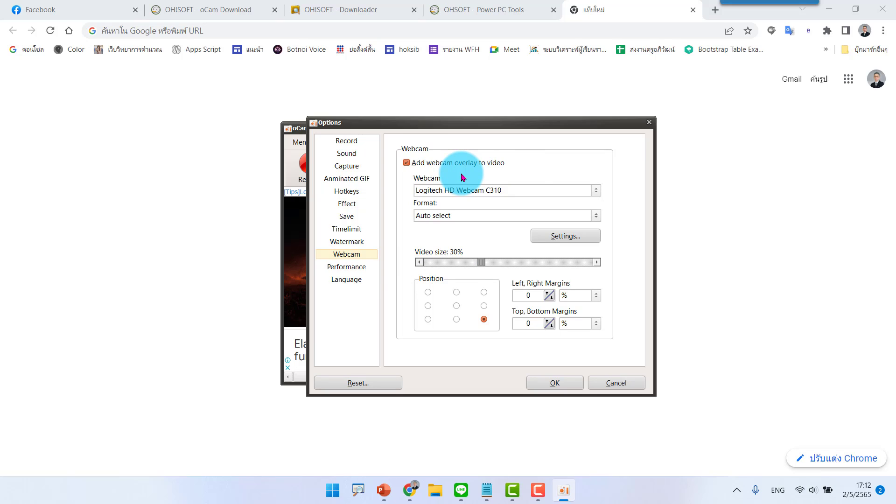
{"action": "left_click", "coordinate": [407, 163]}
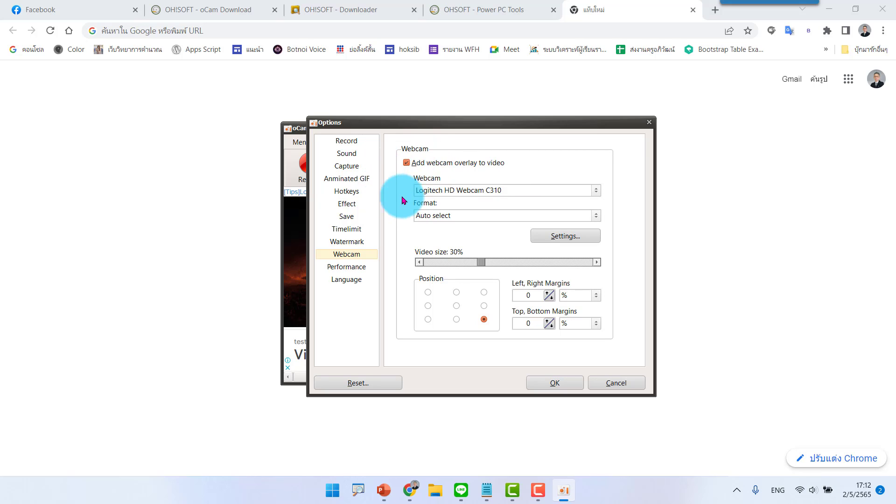
{"action": "left_click", "coordinate": [510, 192]}
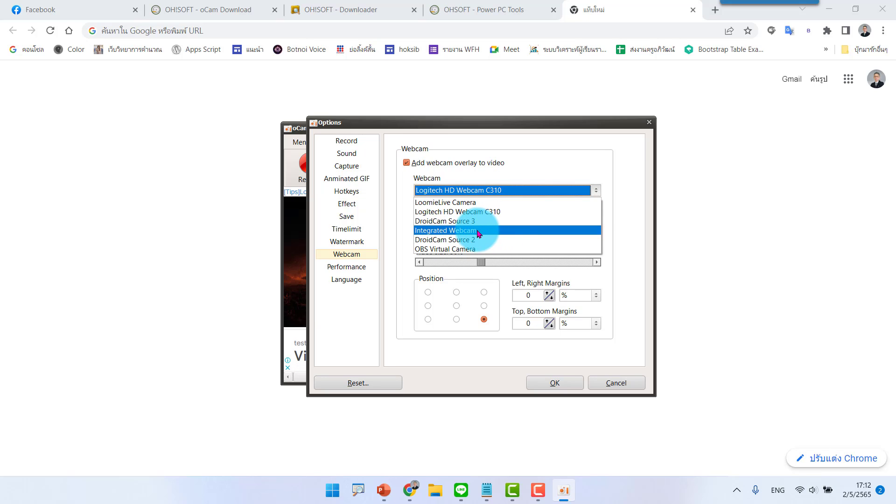
{"action": "left_click", "coordinate": [479, 212]}
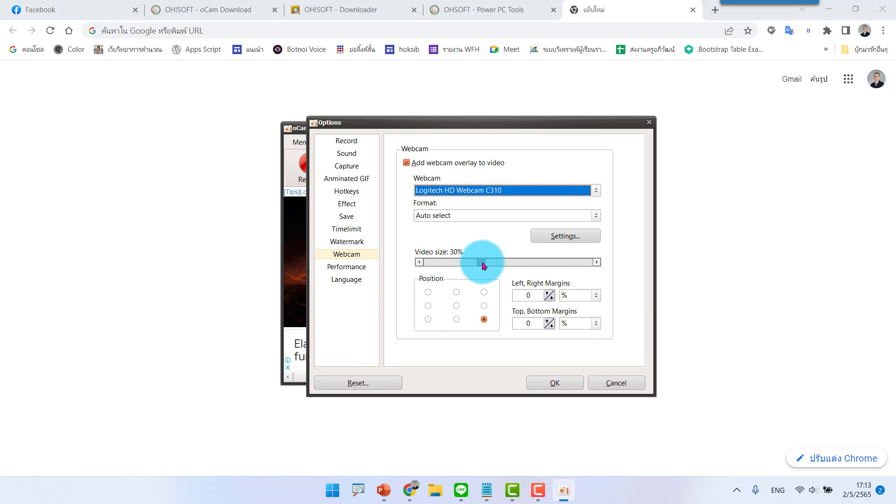
Set the webcam overlay's video size to 25% and accept the options after reviewing the performance and language settings.
{"action": "left_click_drag", "start_coordinate": [482, 264], "coordinate": [464, 267]}
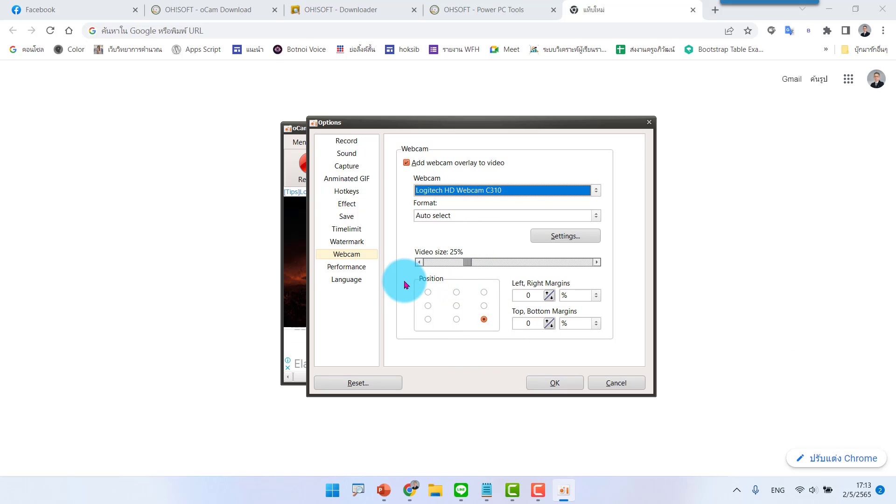
{"action": "left_click", "coordinate": [347, 268]}
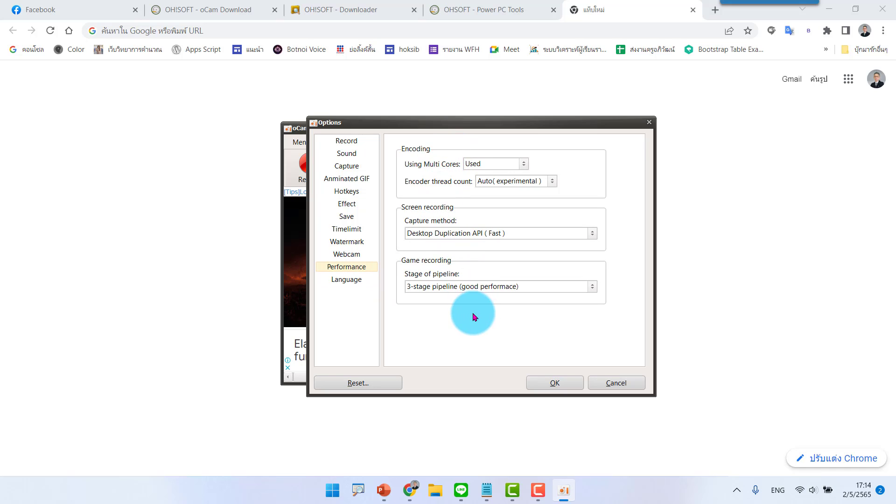
{"action": "left_click", "coordinate": [348, 279]}
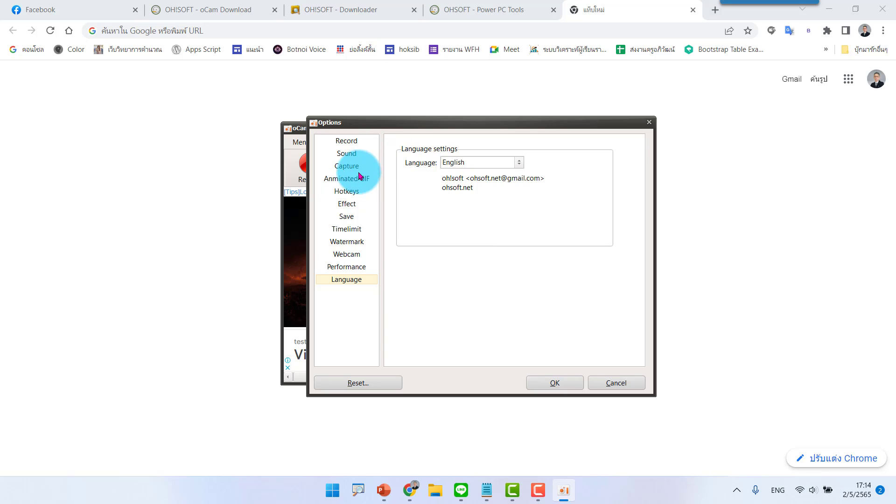
{"action": "left_click", "coordinate": [553, 384]}
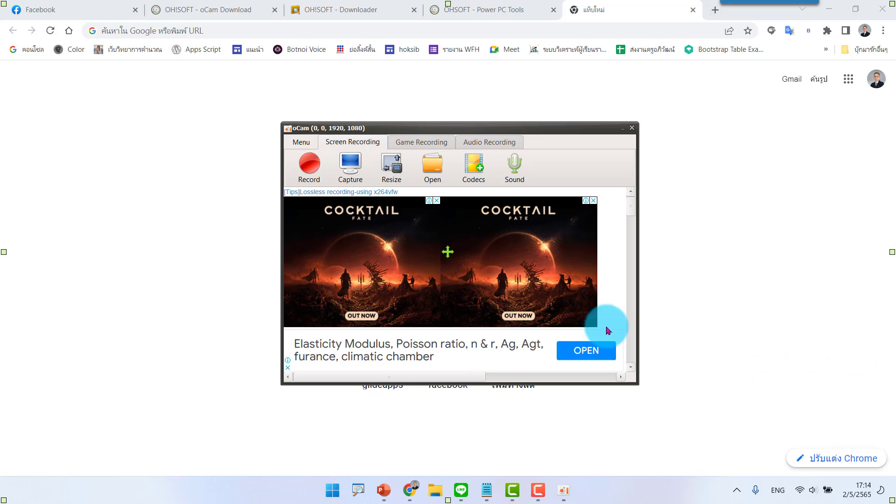
Examine the system audio and microphone choices for recording, and the available video codecs, including those for the MP4 container.
{"action": "left_click", "coordinate": [522, 179]}
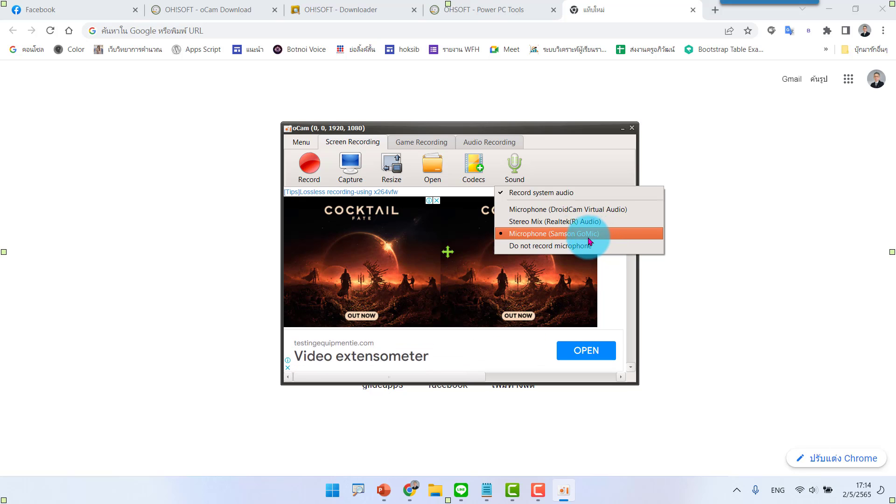
{"action": "left_click", "coordinate": [471, 165]}
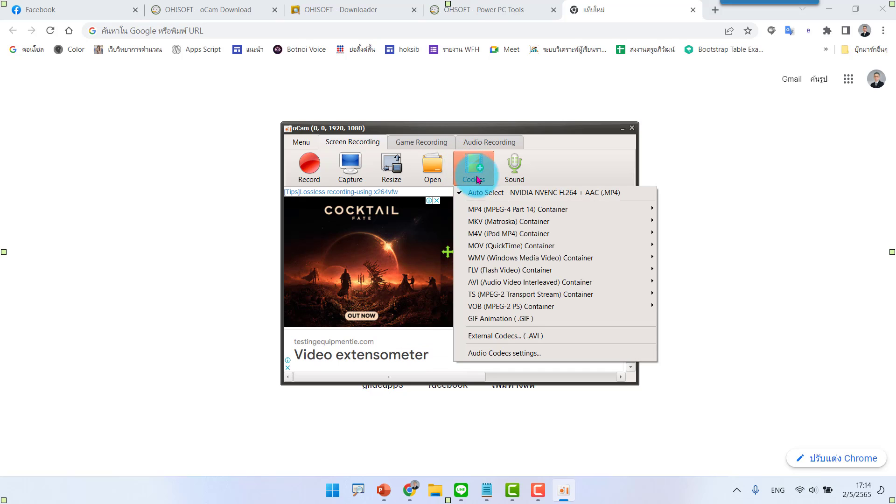
{"action": "mouse_move", "coordinate": [515, 209]}
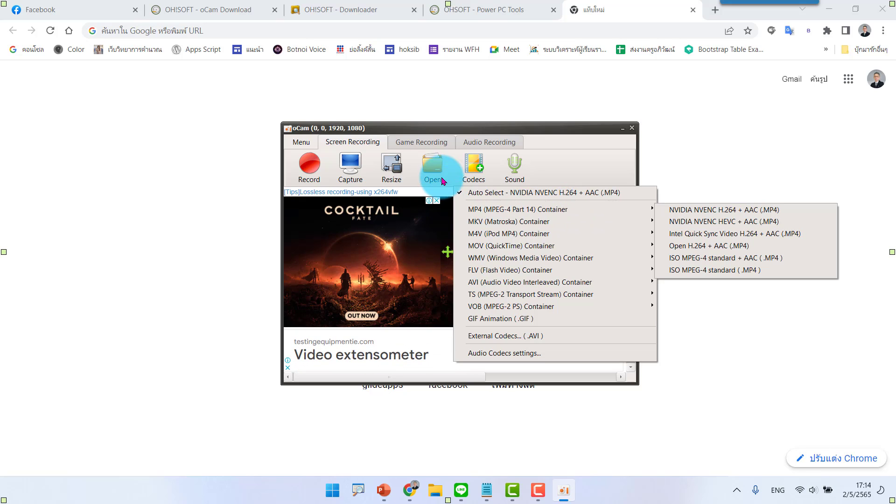
{"action": "left_click", "coordinate": [630, 170]}
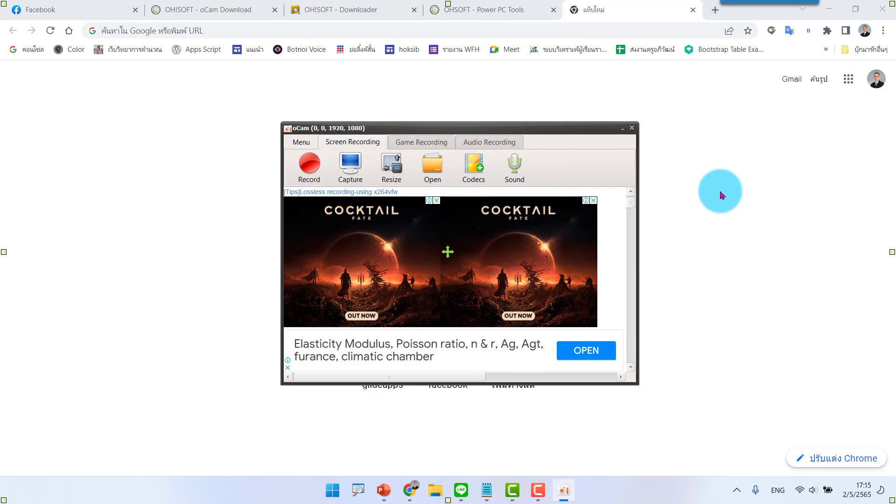
Choose the Youtube 1920x1080(FHD) preset as the recording area size.
{"action": "left_click", "coordinate": [393, 169]}
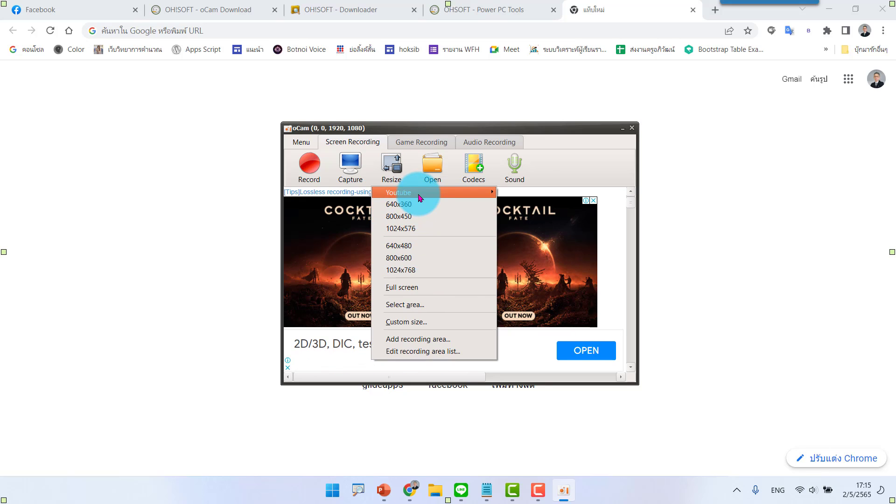
{"action": "mouse_move", "coordinate": [419, 197]}
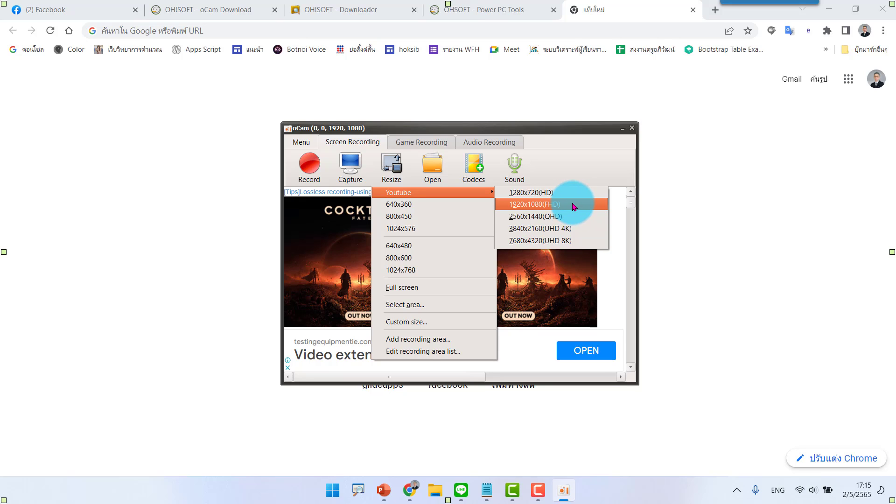
{"action": "left_click", "coordinate": [573, 206]}
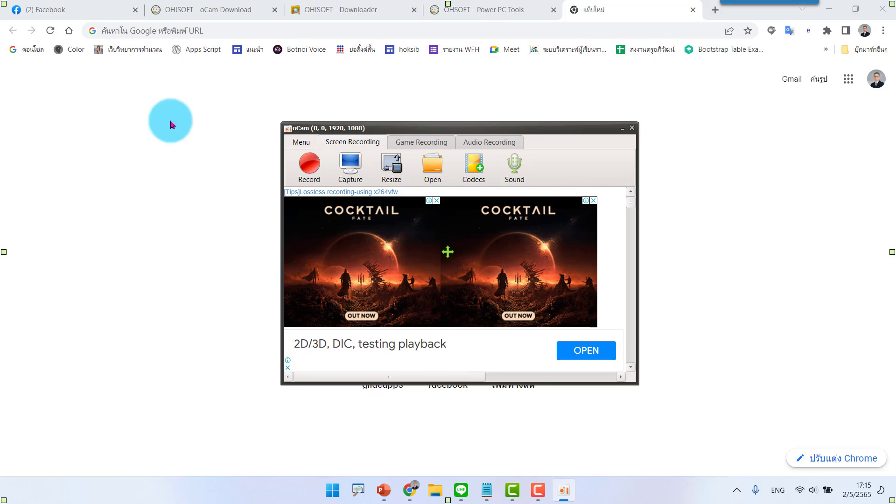
Shrink the recording area freehand to about 1634 by 801 pixels around the middle of the browser page.
{"action": "left_click_drag", "start_coordinate": [4, 3], "coordinate": [95, 95]}
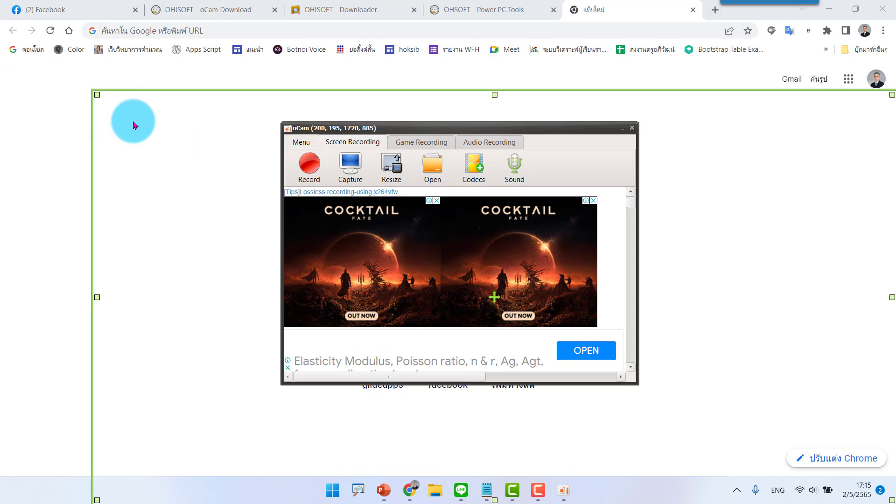
{"action": "left_click_drag", "start_coordinate": [97, 95], "coordinate": [100, 69]}
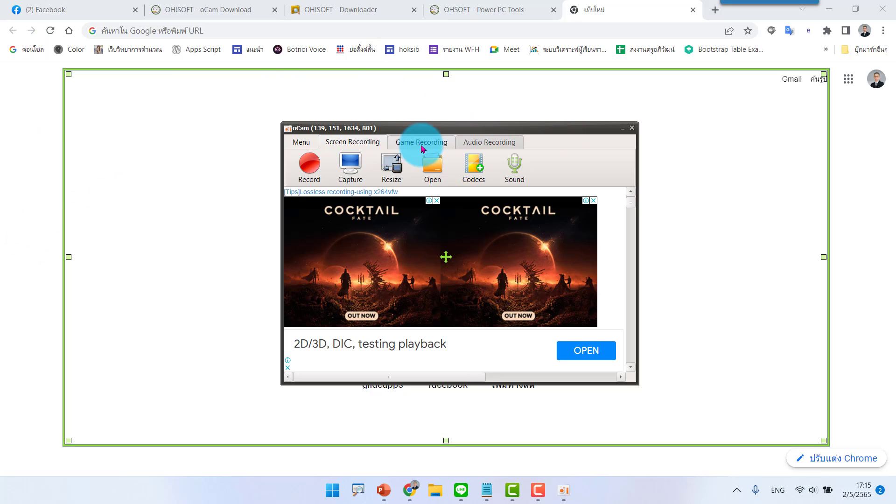
Return the resized recording area to the Youtube 1920x1080(FHD) preset.
{"action": "left_click", "coordinate": [394, 173]}
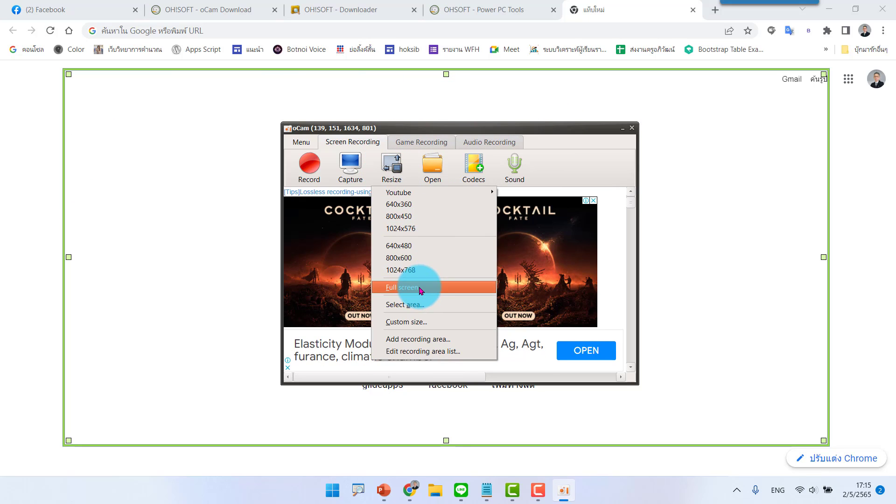
{"action": "mouse_move", "coordinate": [459, 192]}
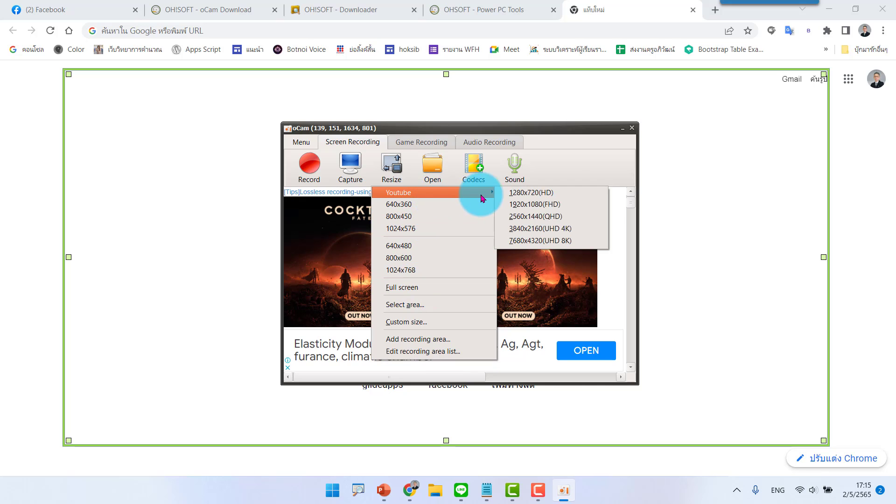
{"action": "left_click", "coordinate": [564, 204]}
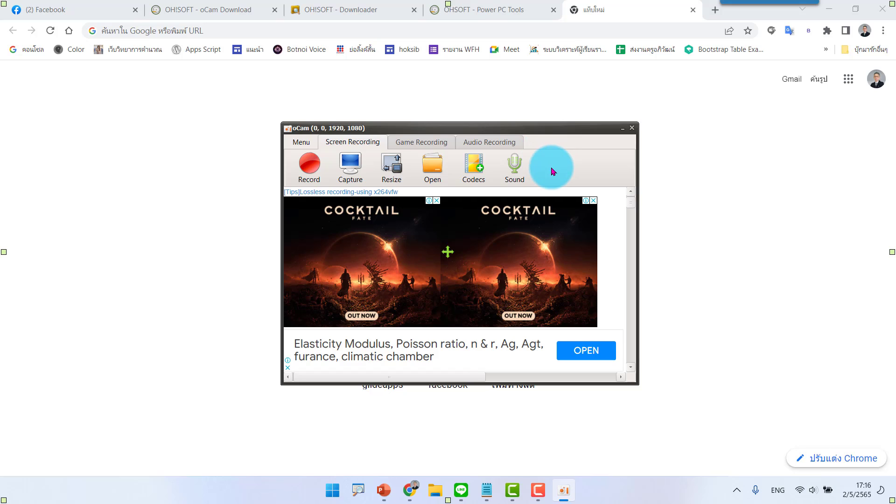
Minimise the recorder window and restore it.
{"action": "left_click", "coordinate": [623, 129]}
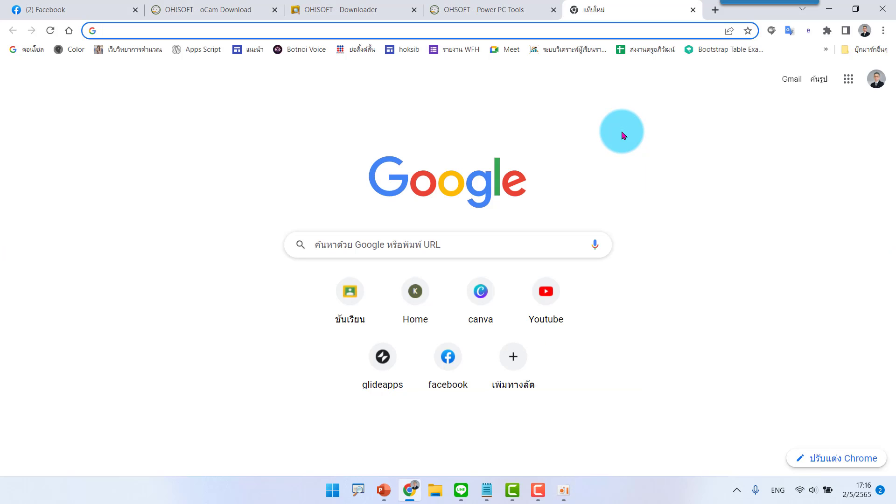
{"action": "left_click", "coordinate": [564, 491]}
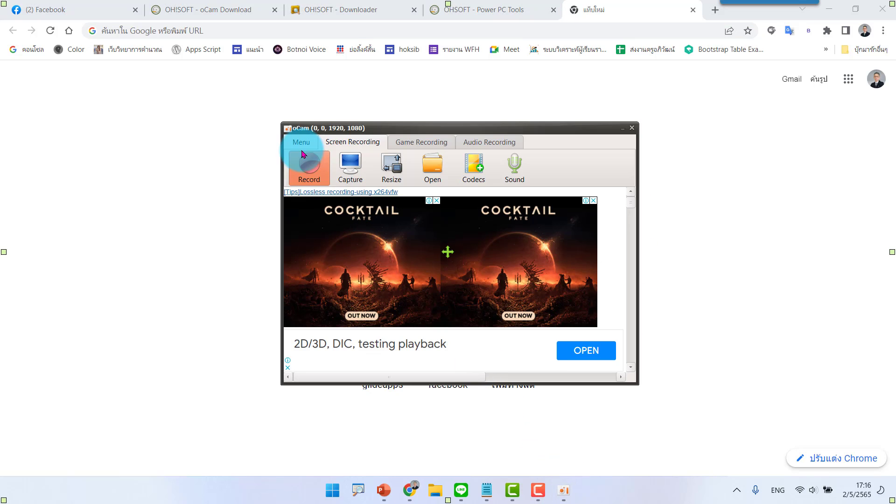
Minimise the recorder and search Google in Chrome for "ocam screen recorder".
{"action": "left_click", "coordinate": [624, 130]}
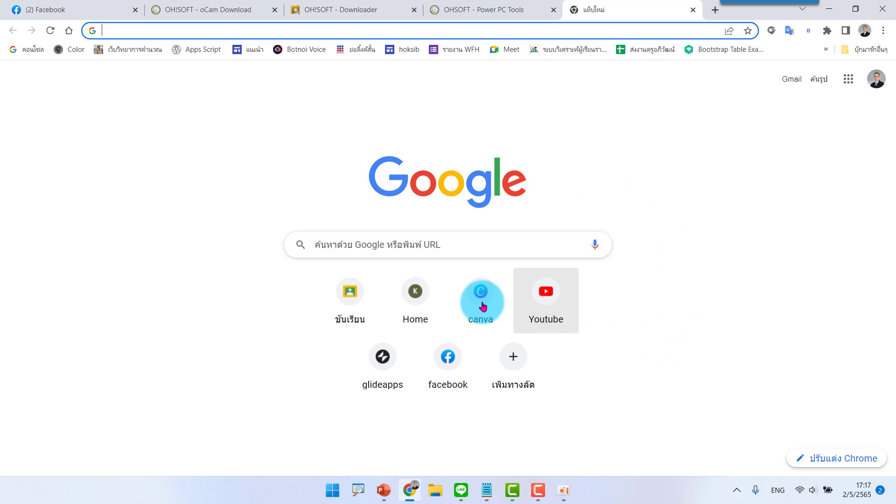
{"action": "left_click", "coordinate": [347, 243]}
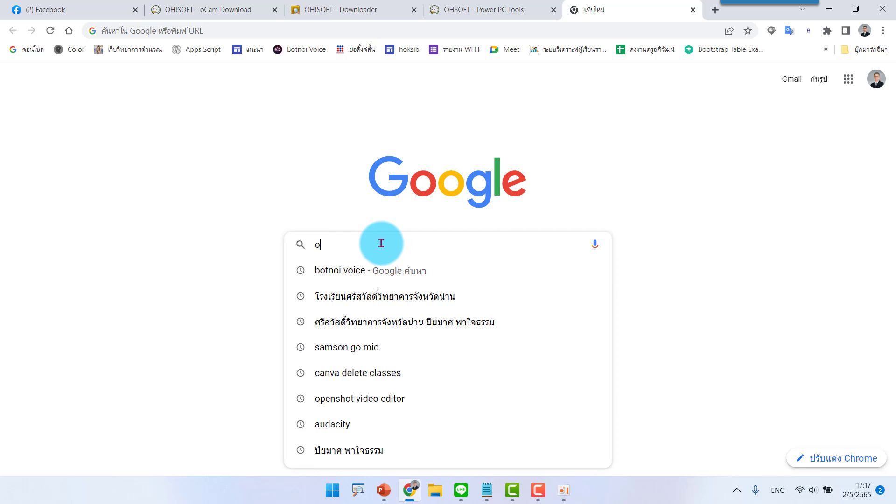
{"action": "type", "text": "ocam"}
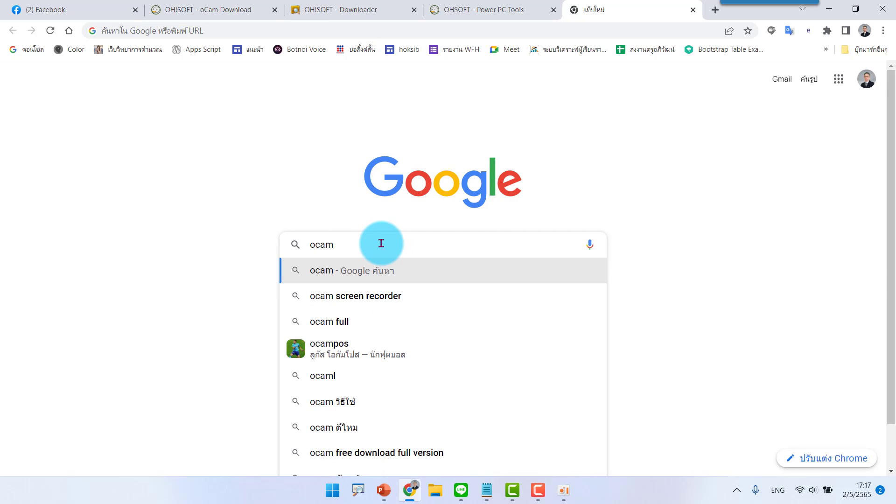
{"action": "left_click", "coordinate": [385, 303]}
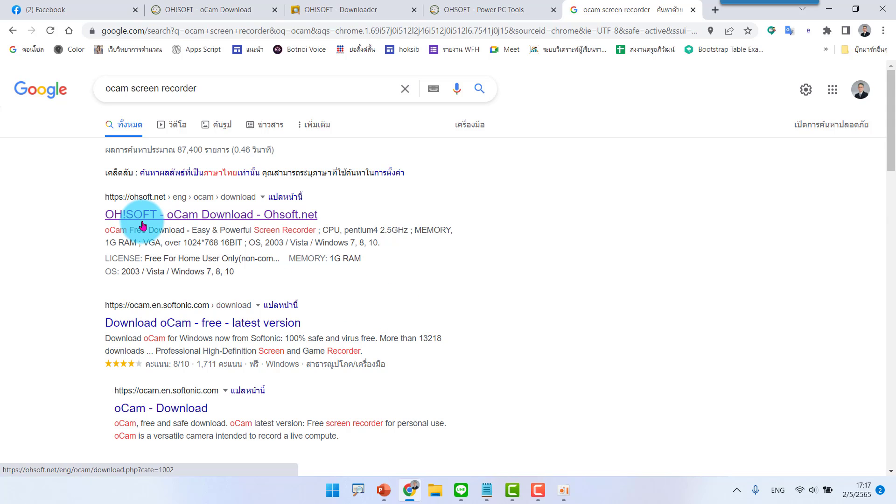
Open the OH!SOFT oCam Download search result at its recommended spec and download section, and bring the oCam window back in front.
{"action": "left_click", "coordinate": [204, 219]}
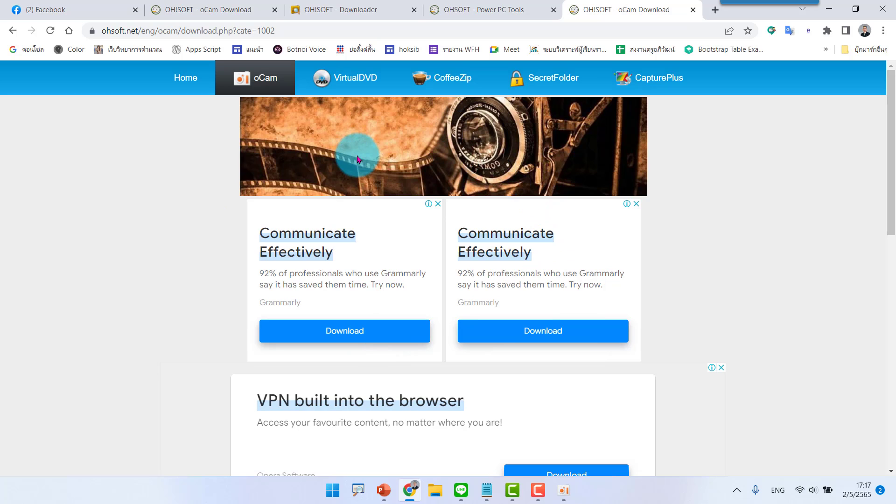
{"action": "scroll", "coordinate": [496, 229], "scroll_direction": "down", "scroll_amount": 5}
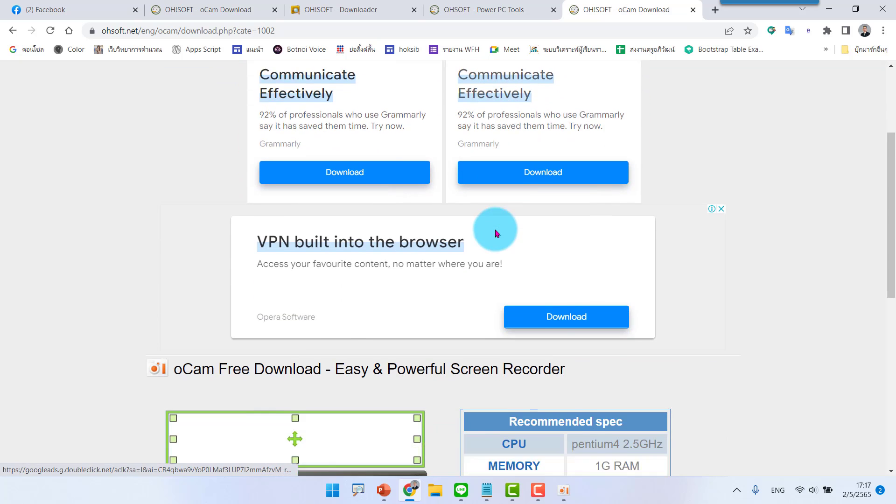
{"action": "scroll", "coordinate": [496, 232], "scroll_direction": "down", "scroll_amount": 4}
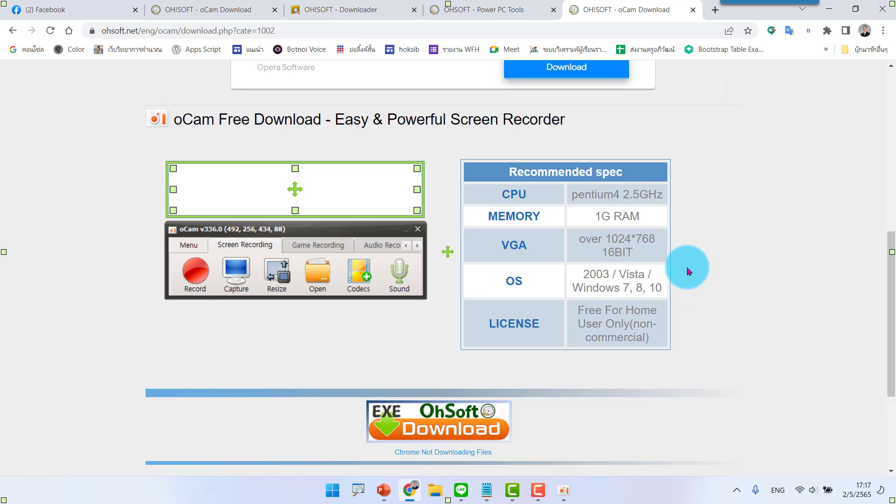
{"action": "left_click", "coordinate": [564, 495]}
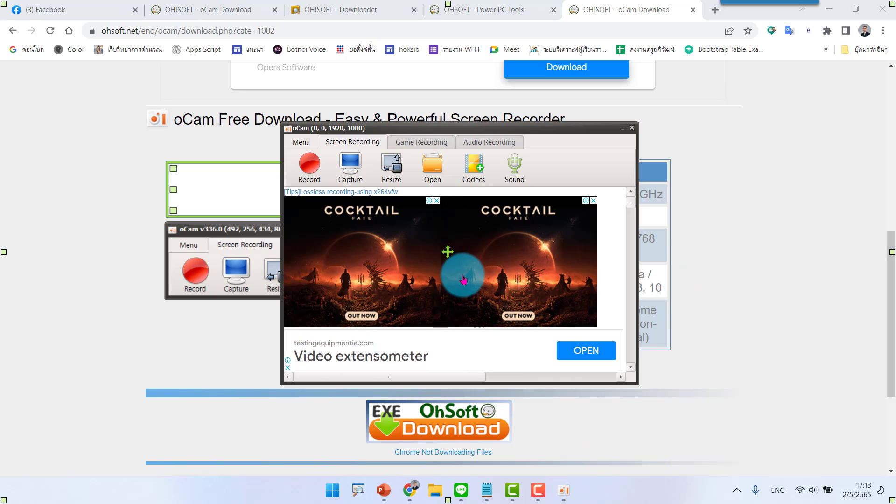